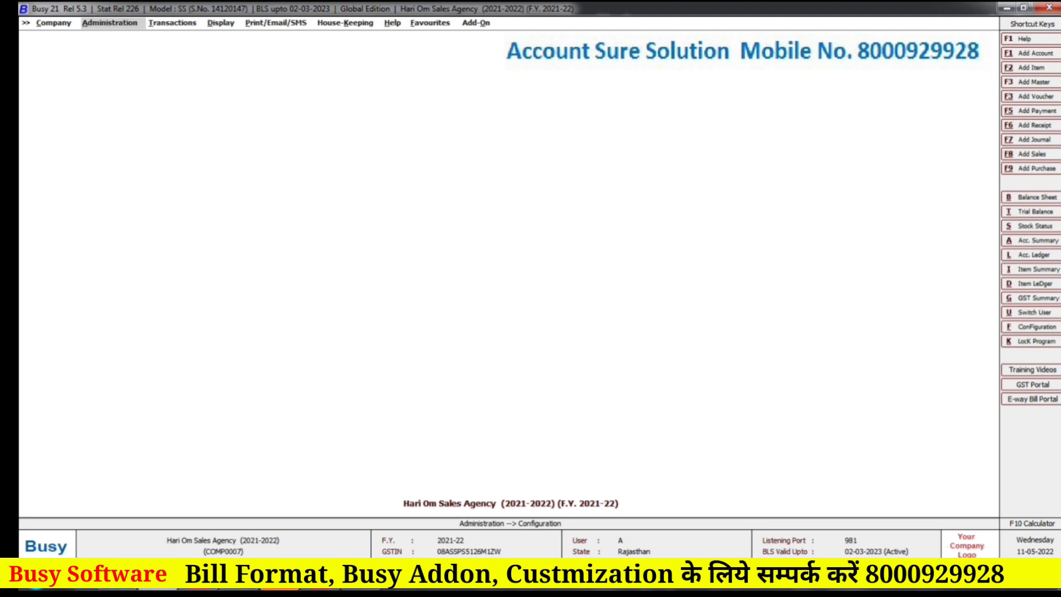
Enable Ledger Reconciliation in the Accounts features and options, save the configuration and close it
key(Return)
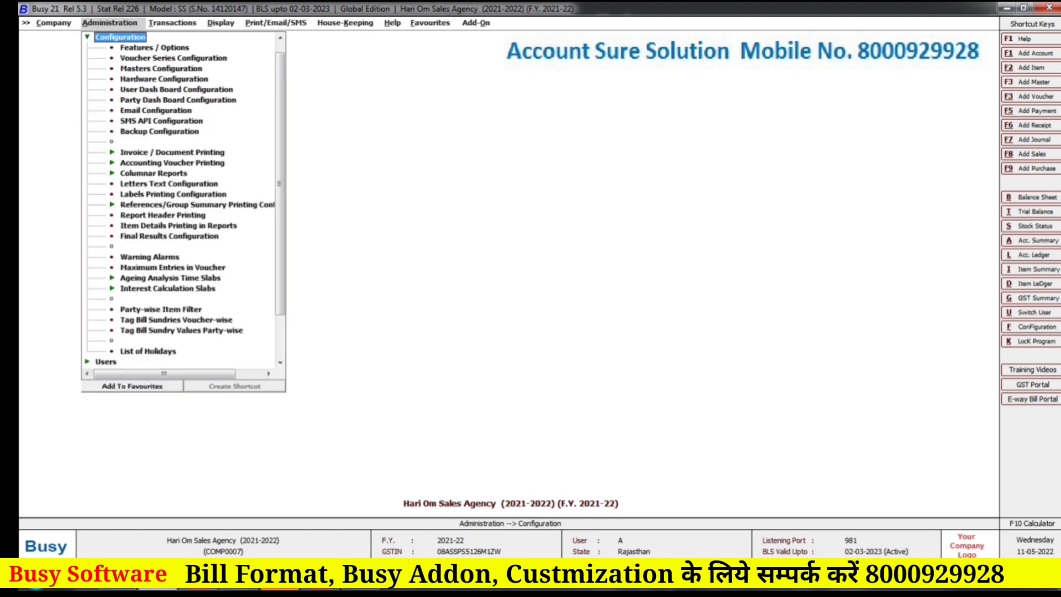
key(Down)
key(Return)
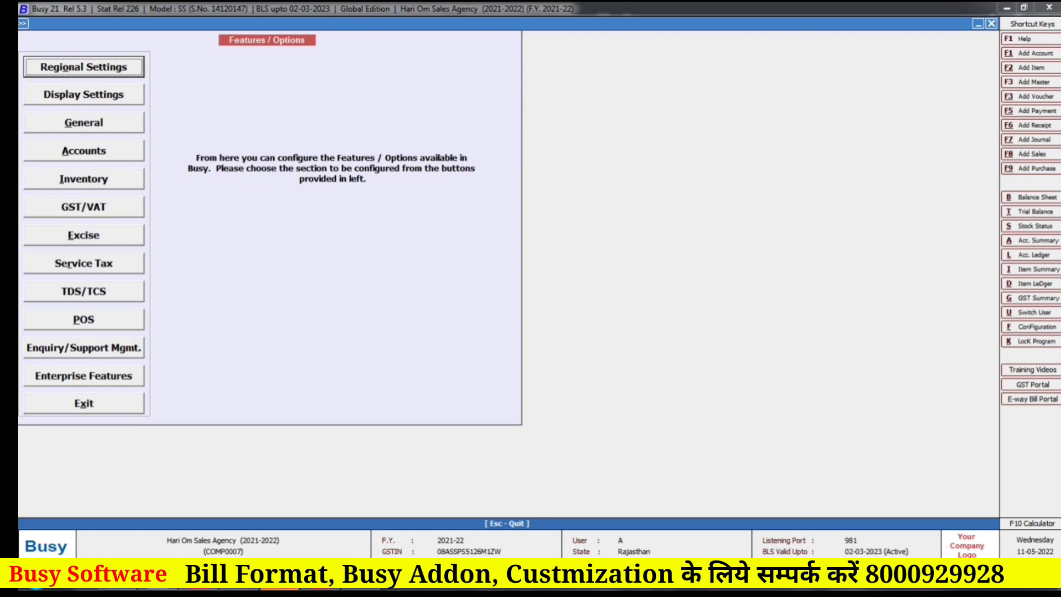
key(a)
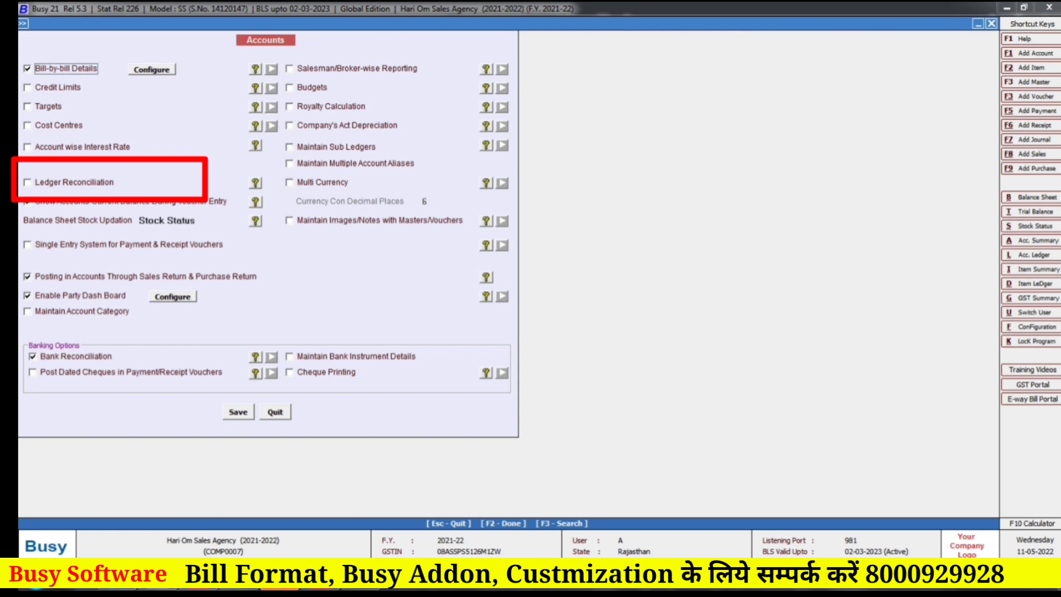
click(27, 182)
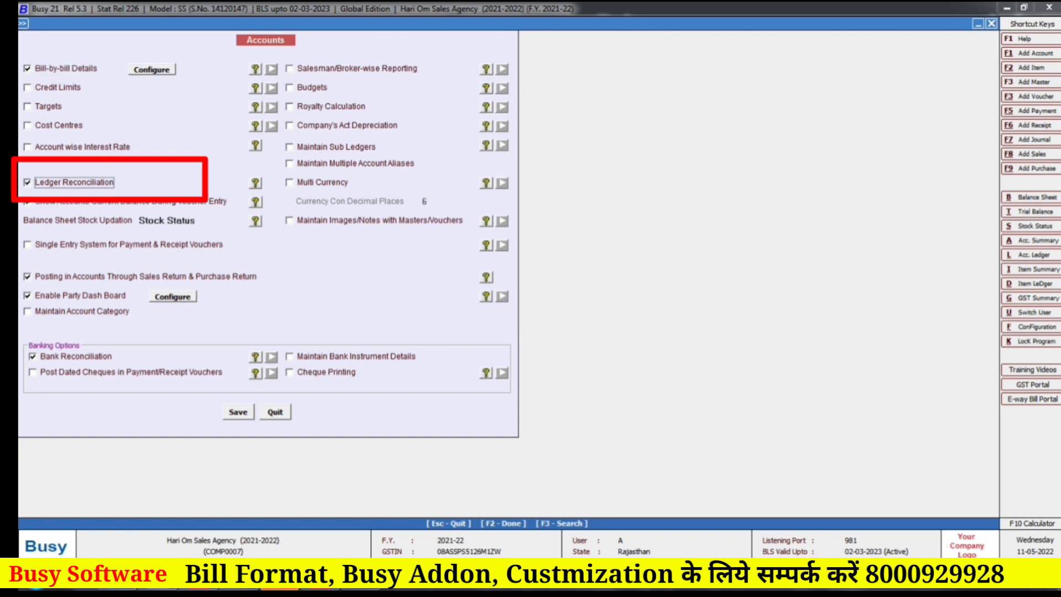
click(238, 412)
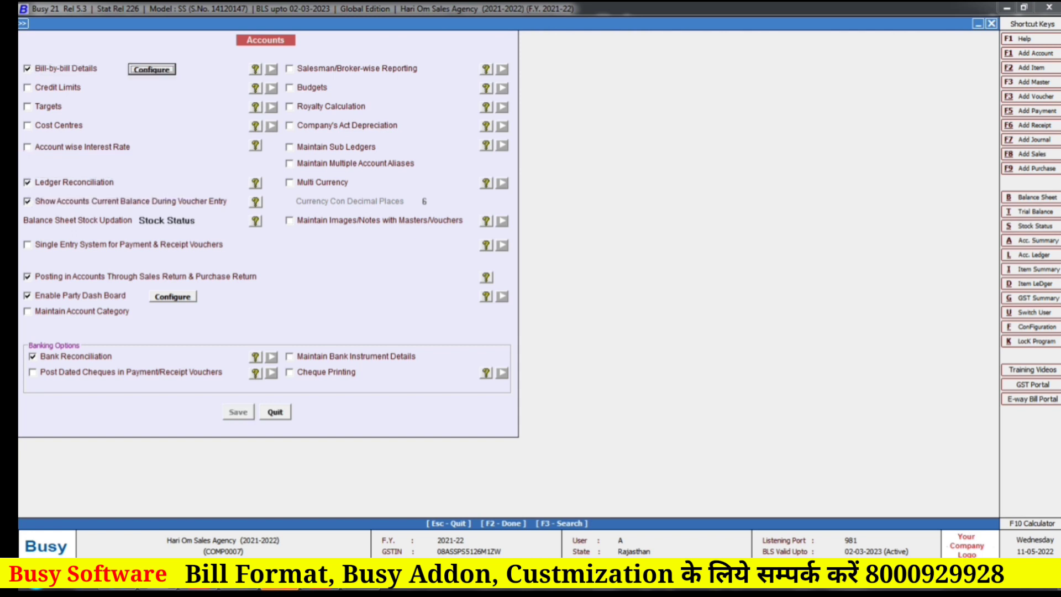
key(Escape)
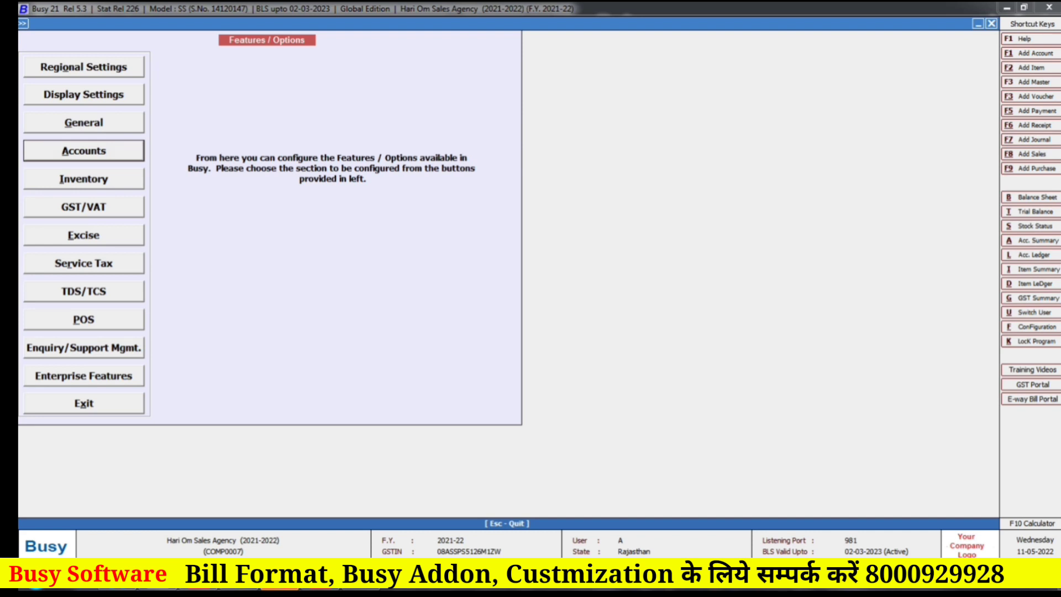
key(Escape)
key(Escape)
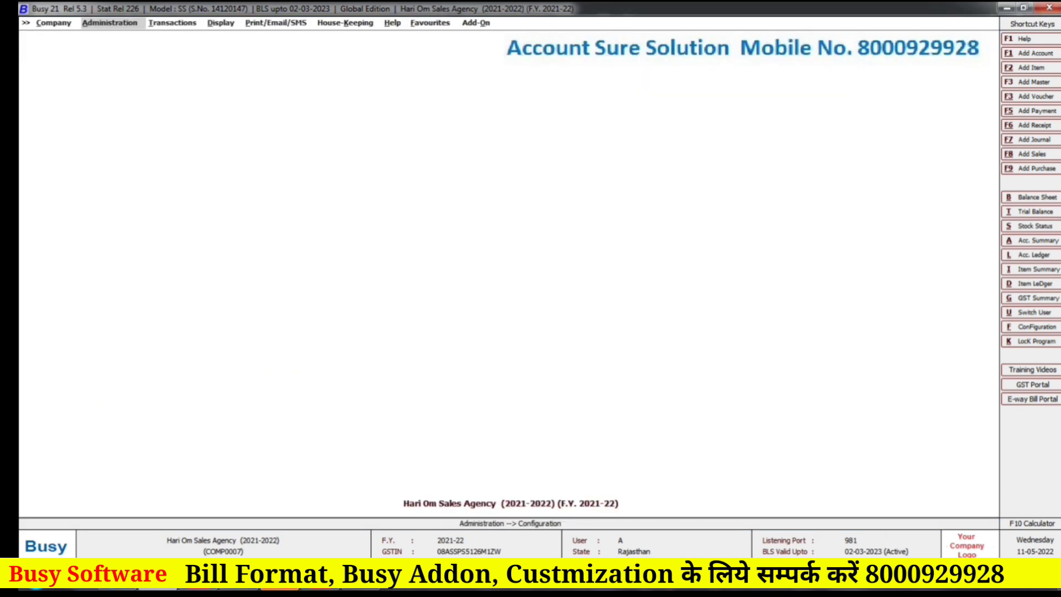
Display the A.k.industries account ledger for 01-04-2021 to 31-03-2022 and review its entries
key(alt+l)
key(space)
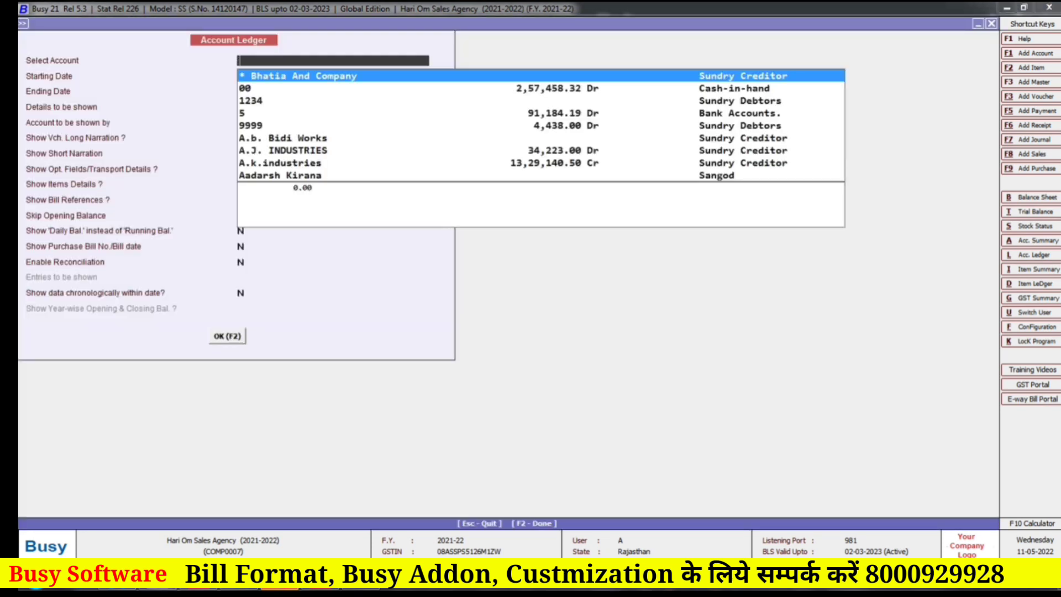
key(Down)
key(Down)
key(Down)
key(Down)
key(Down)
key(Down)
key(Up)
key(Down)
key(Down)
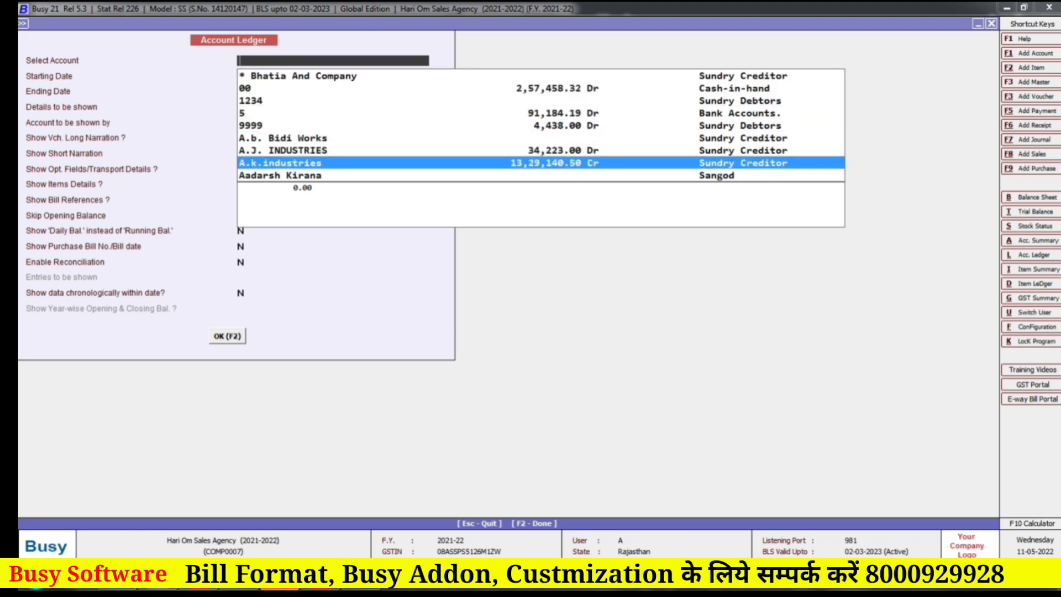
key(Down)
key(Up)
key(Up)
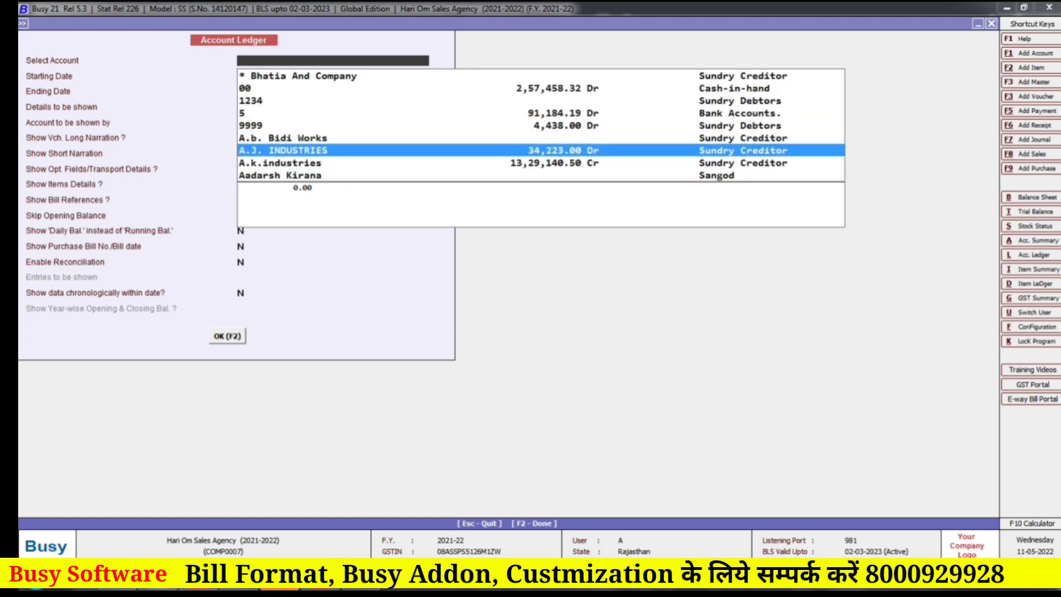
key(Down)
key(Return)
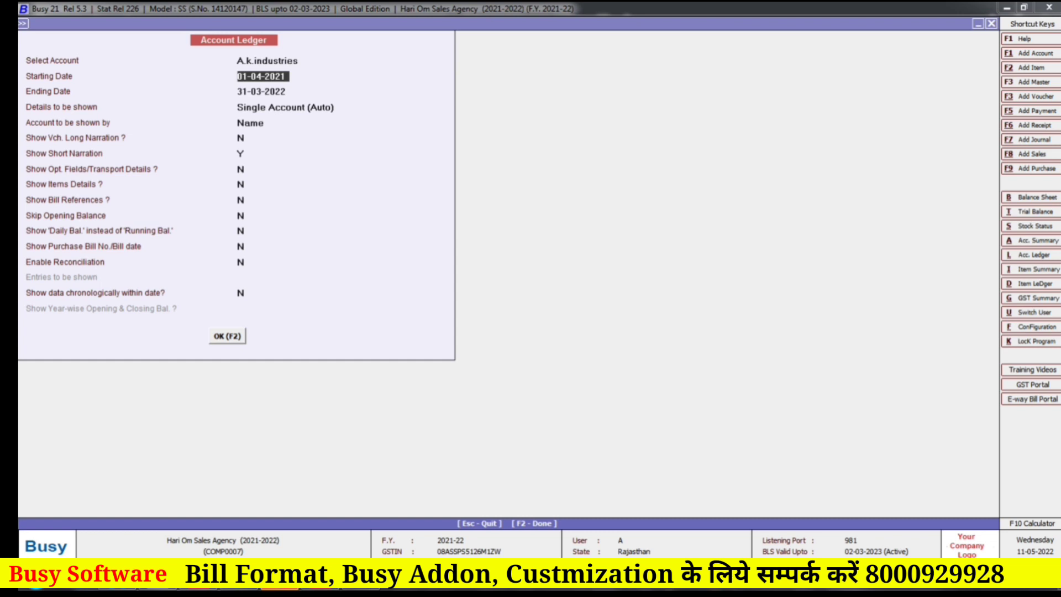
key(F2)
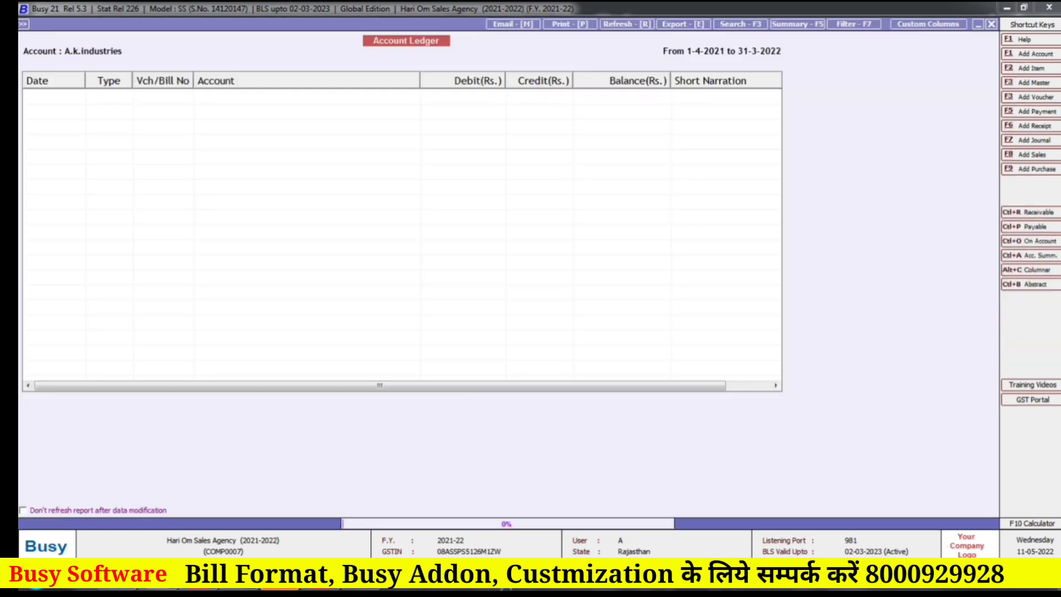
scroll(398, 232, down, 3)
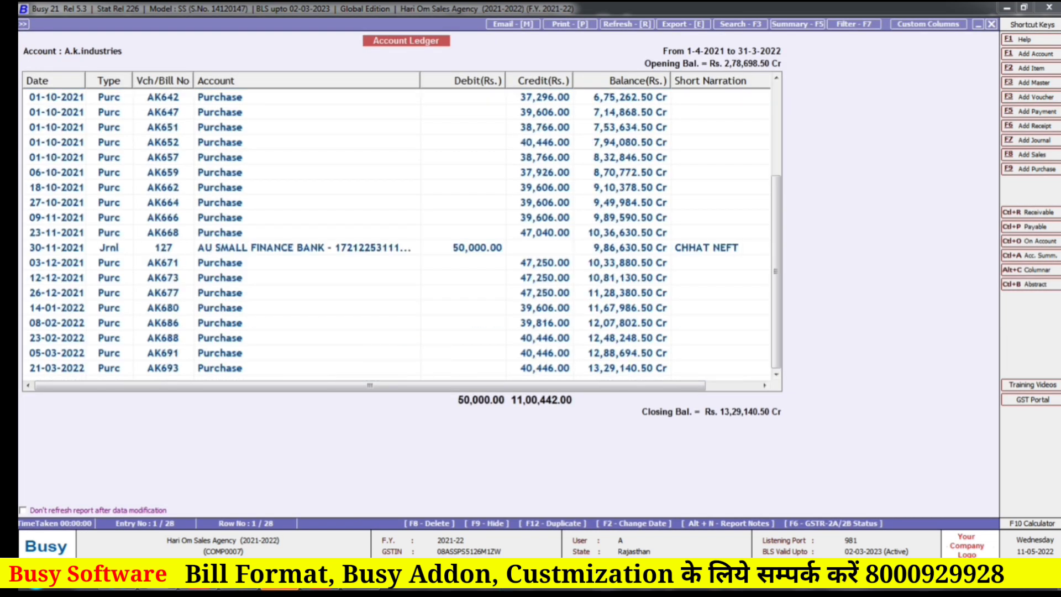
scroll(397, 232, up, 3)
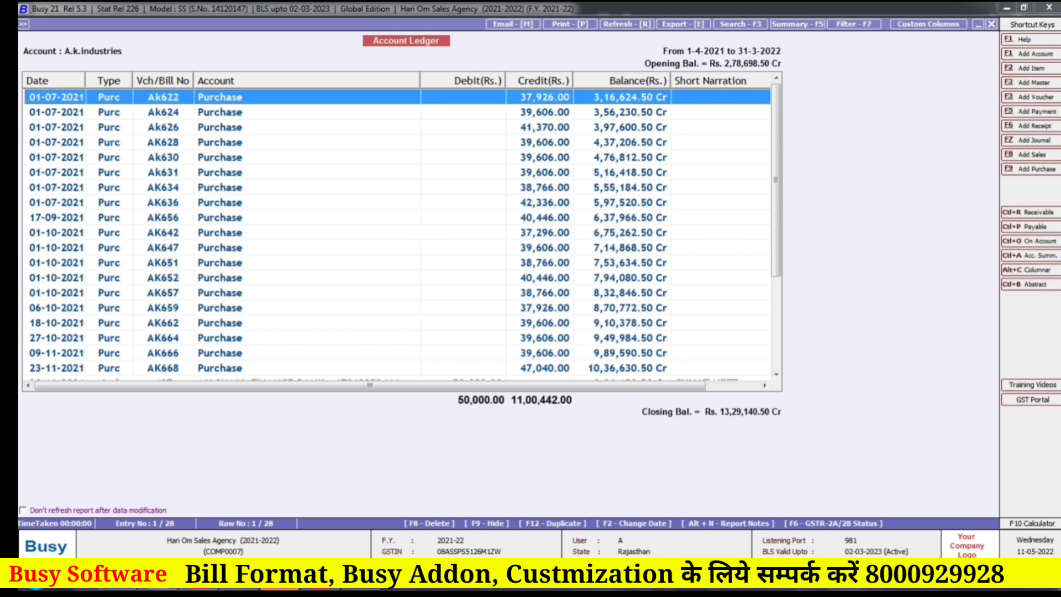
scroll(553, 215, down, 3)
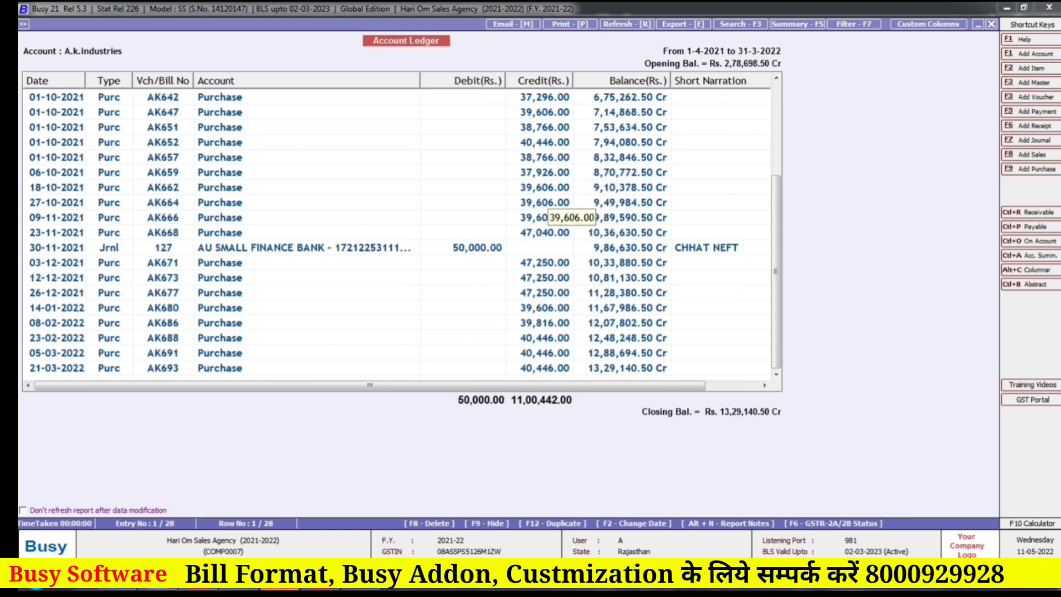
Redisplay the A.k.industries ledger with Enable Reconciliation set to Y for all entries, and narrow the Account column to expose Reconciliation Remarks
key(Escape)
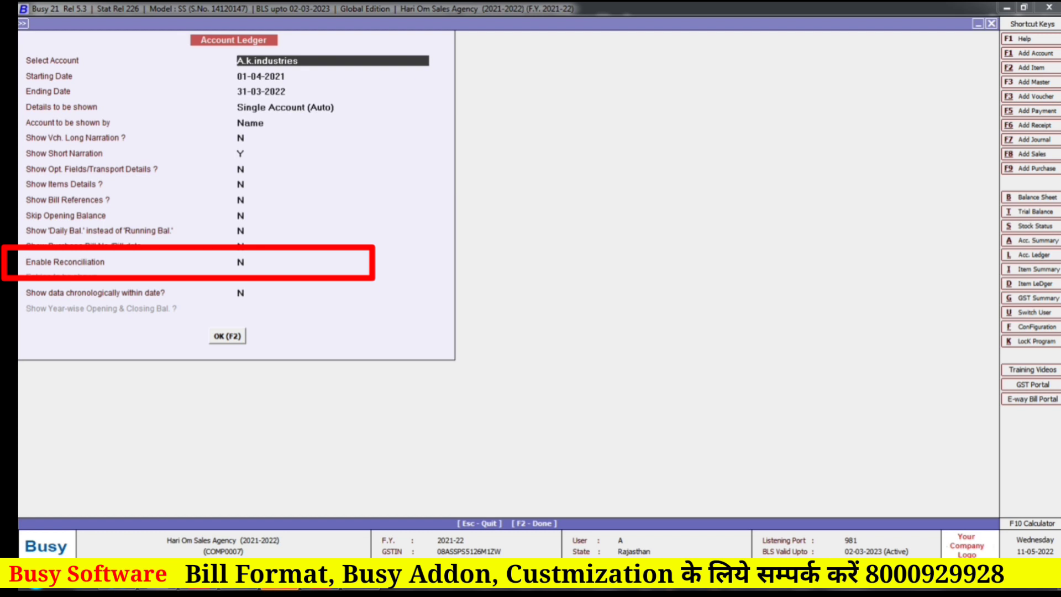
click(241, 262)
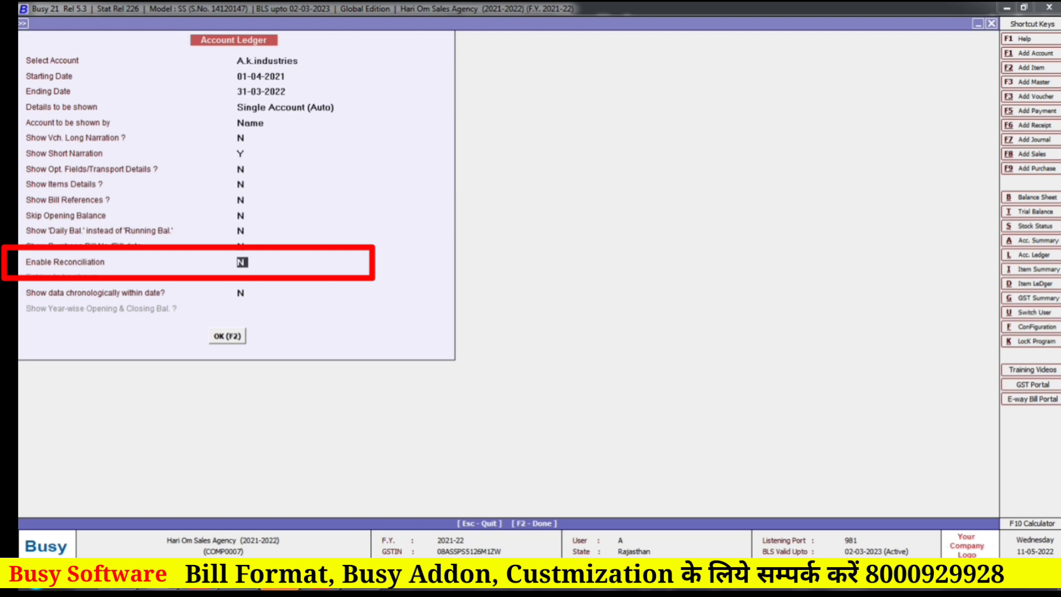
text(Y)
key(Return)
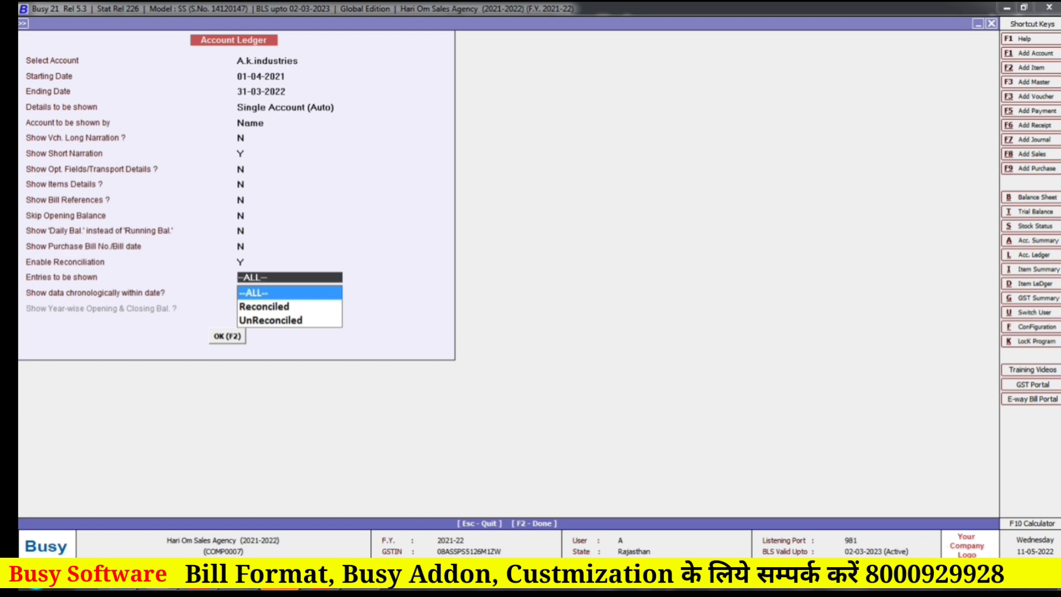
key(Return)
key(F2)
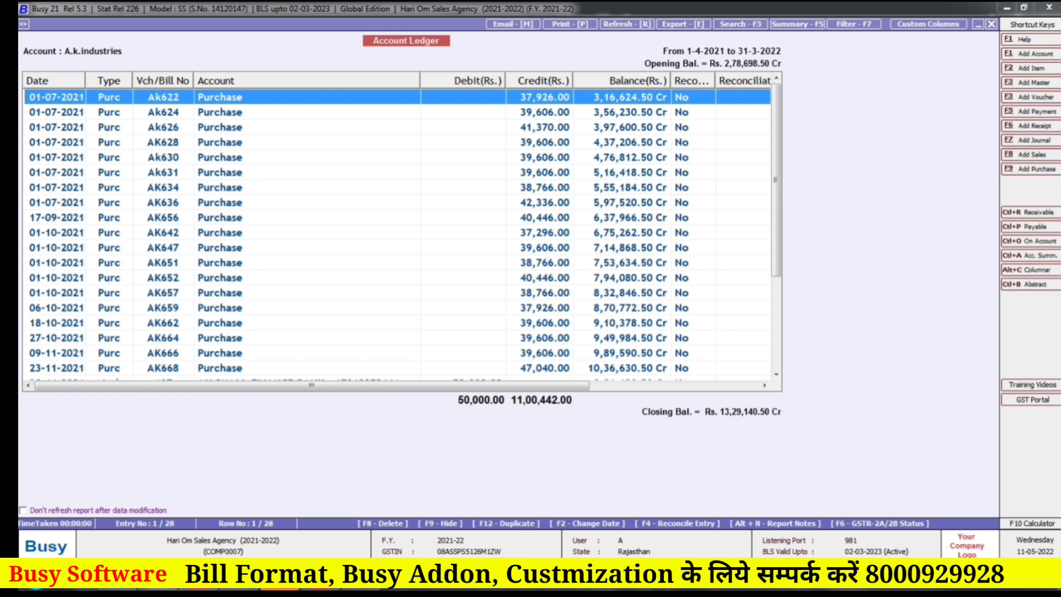
drag(420, 81, 315, 81)
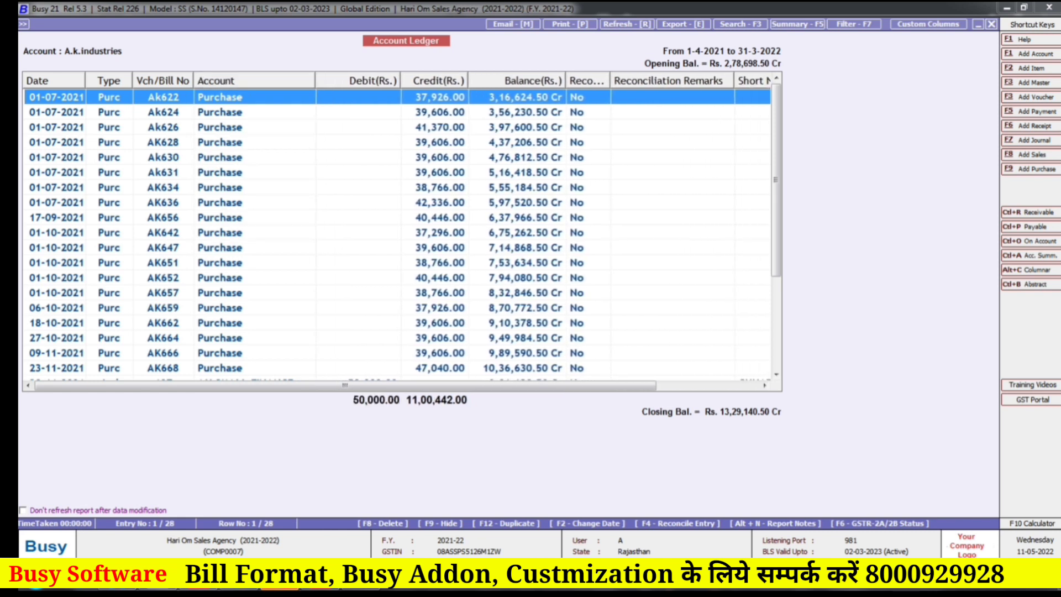
scroll(517, 266, down, 3)
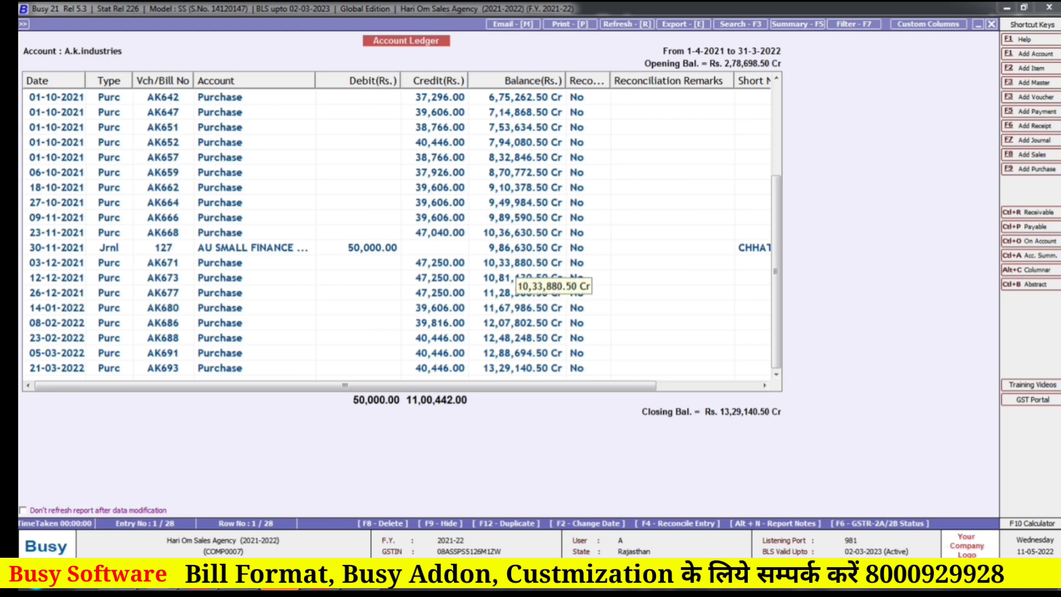
Switch the ledger report to the MANGLAM SALES account, keeping the same dates and reconciliation options
key(Escape)
text(mang)
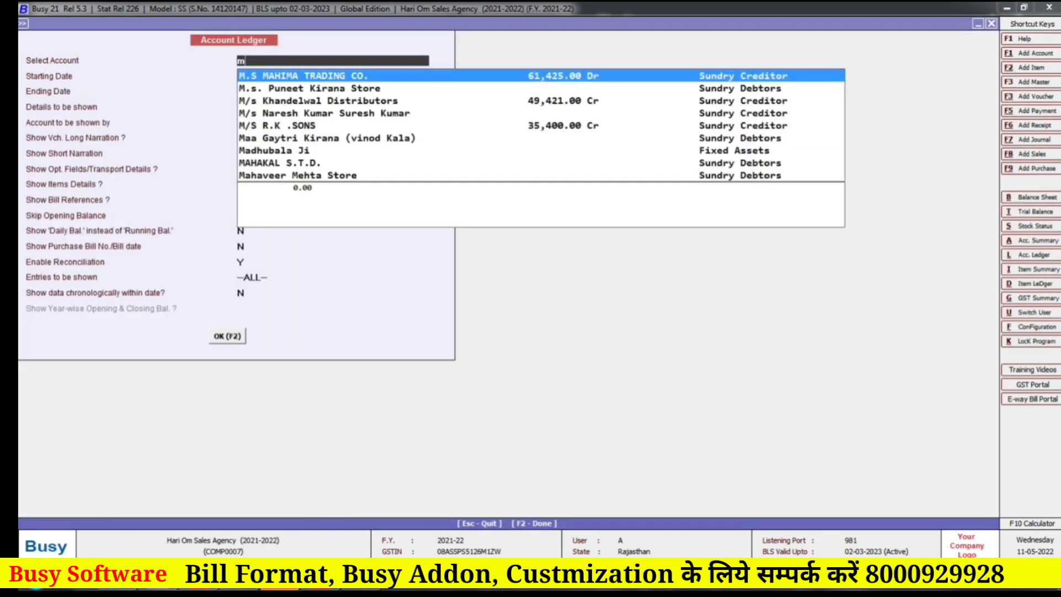
key(Down)
key(Down)
key(Down)
key(Down)
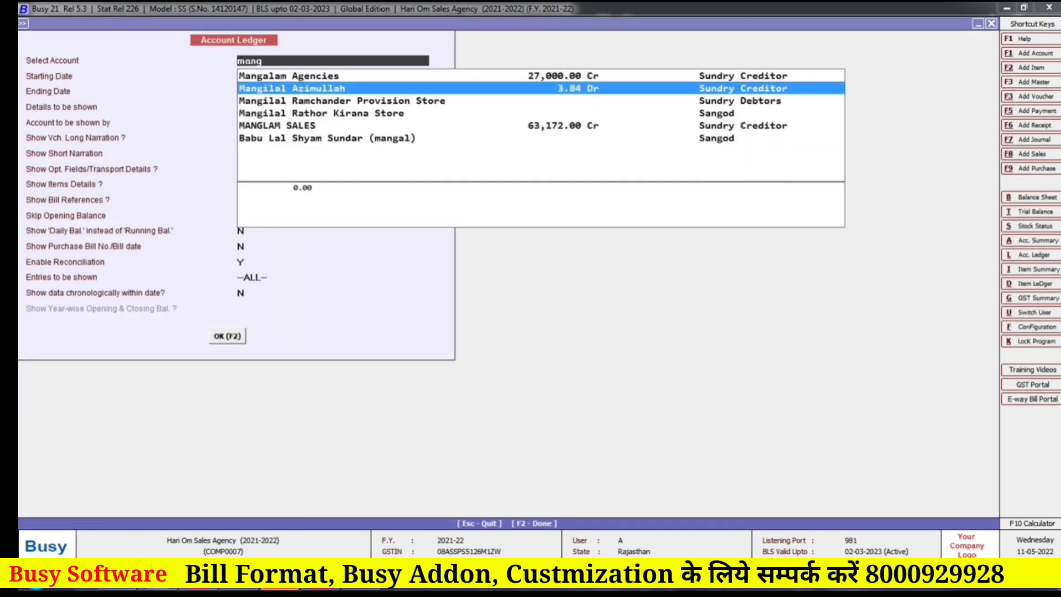
key(Return)
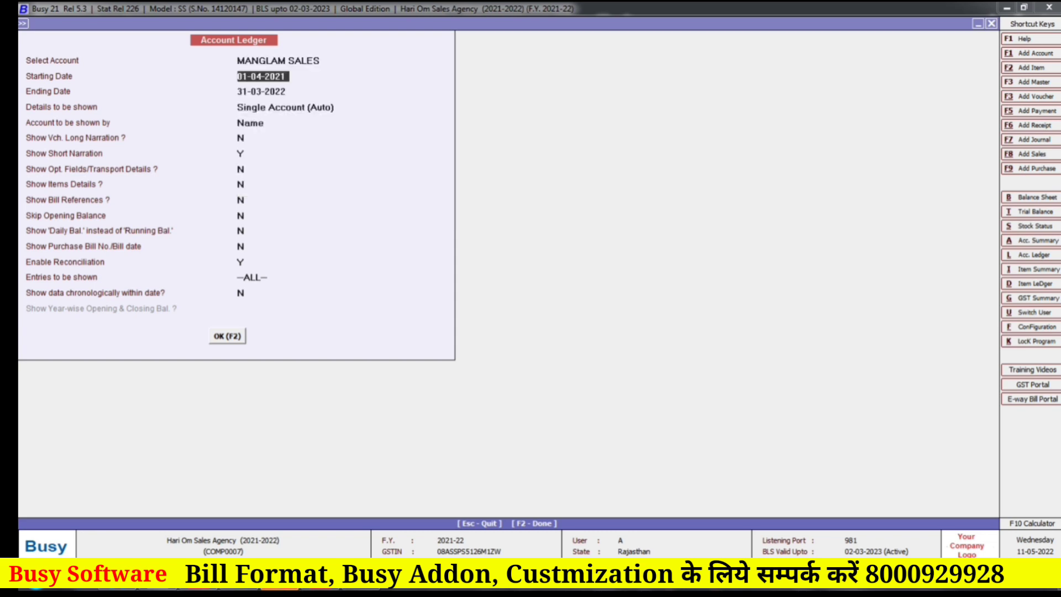
key(F2)
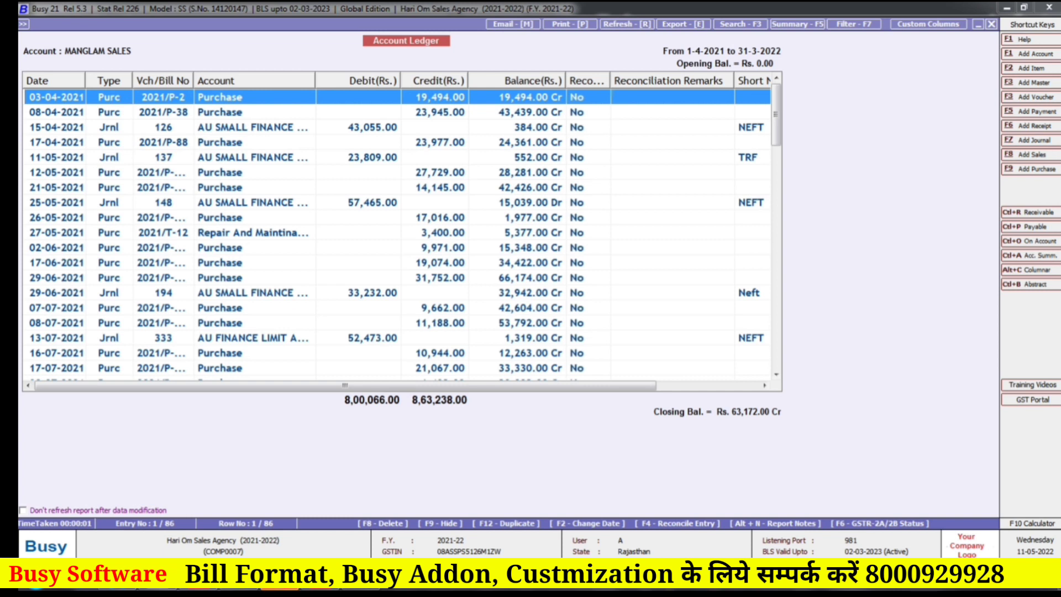
Examine the first few entries of the MANGLAM SALES ledger and their reconciliation status
key(Down)
key(Down)
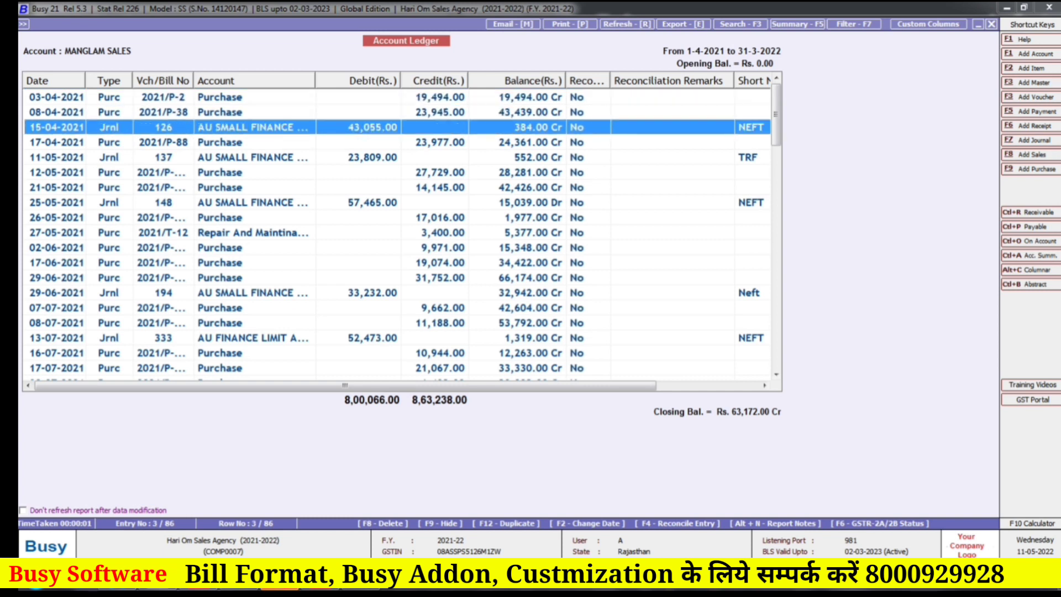
key(Up)
key(Up)
key(Down)
key(Down)
key(Down)
key(Down)
key(Down)
key(Up)
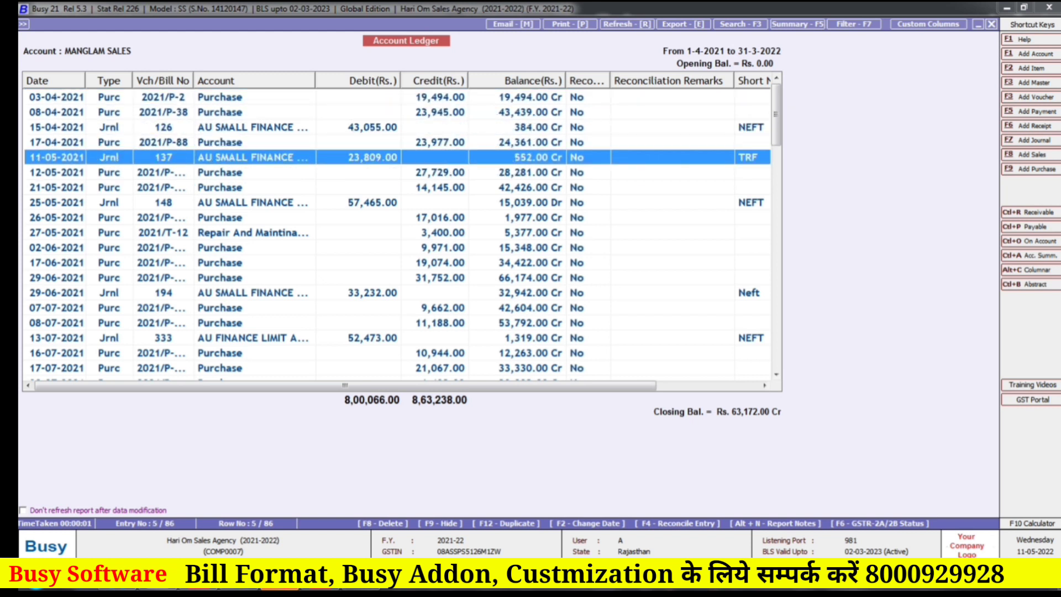
key(Up)
key(Up)
key(Up)
key(Up)
key(Down)
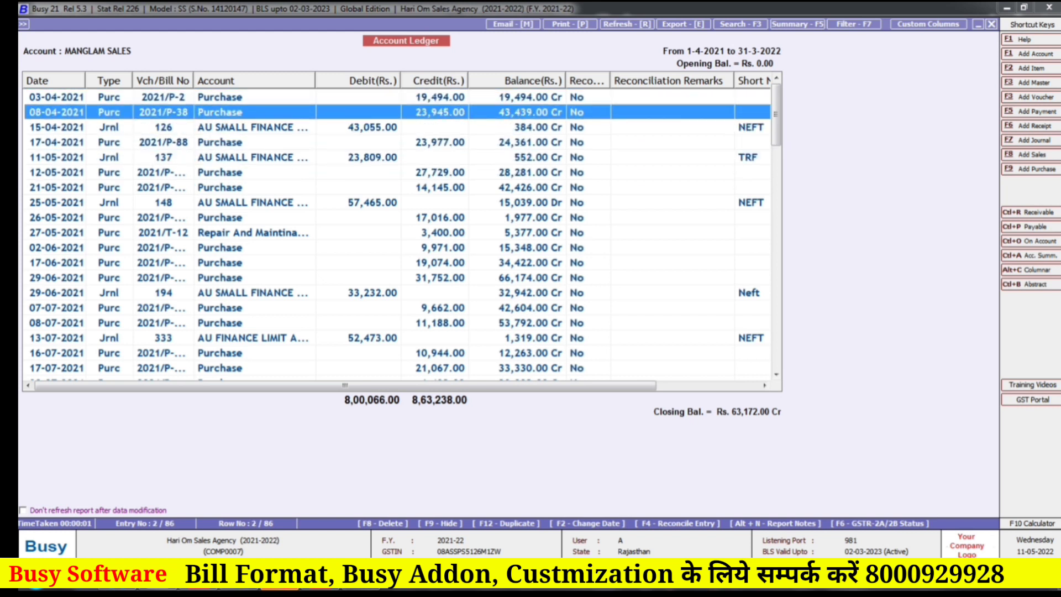
Mark the 03-04-2021 purchase entry 2021/P-2 as reconciled with Reconcile Entry Y and blank remarks
key(Up)
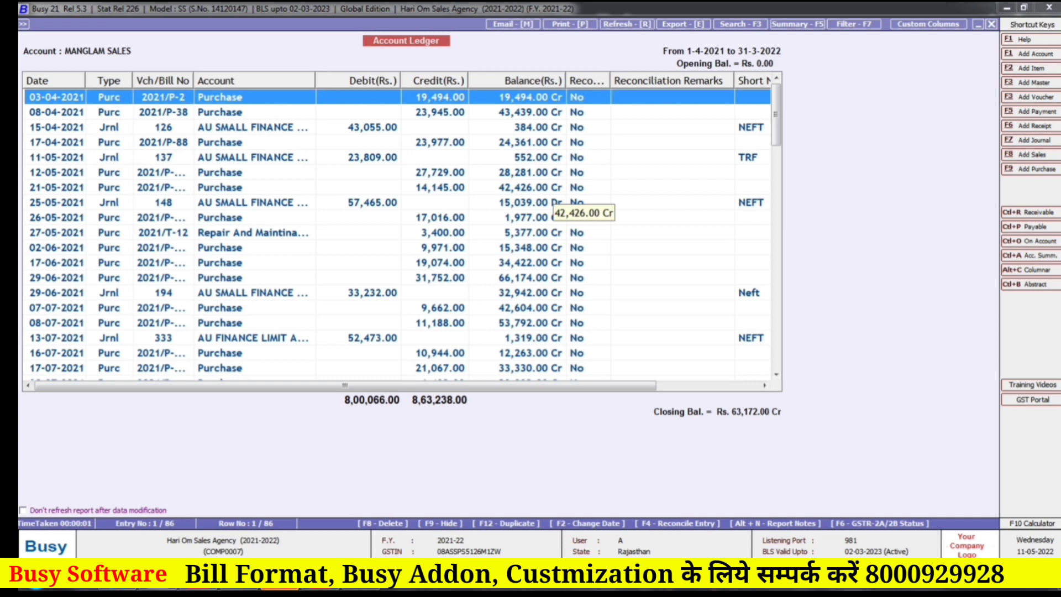
key(F4)
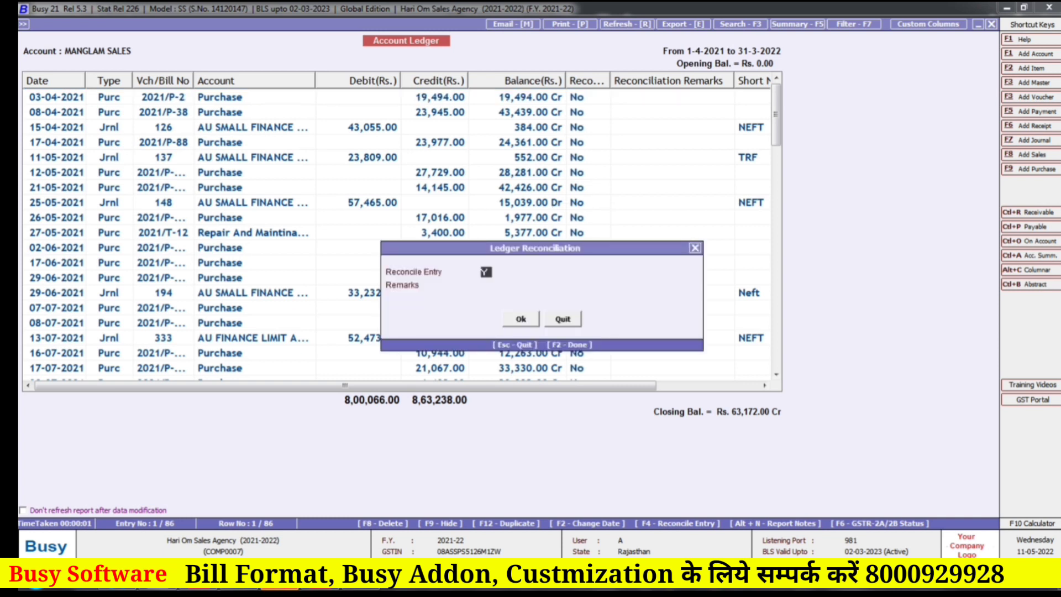
key(Return)
key(Return)
key(Return)
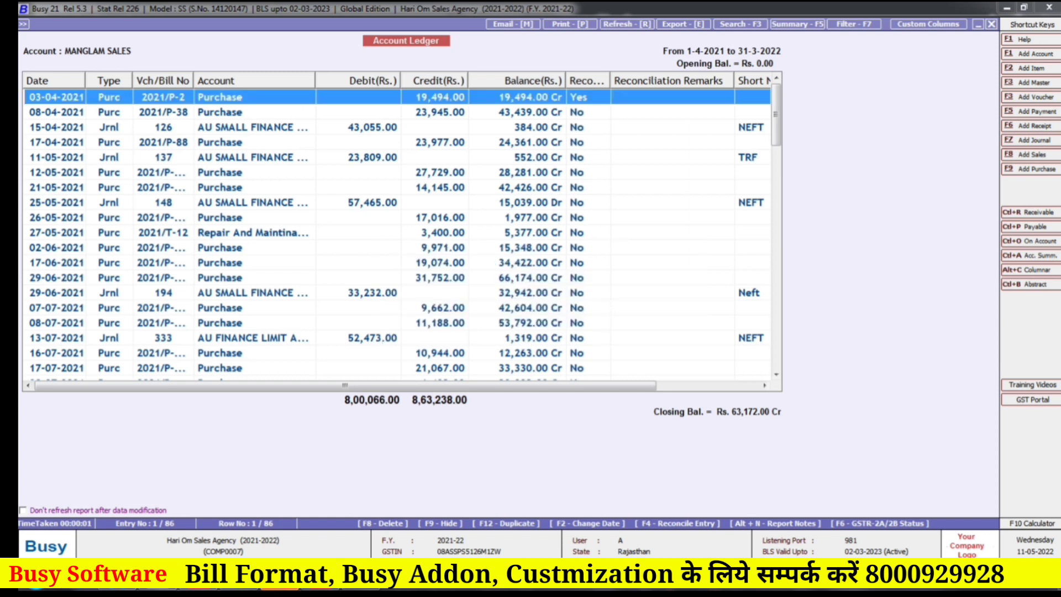
Mark the 08-04-2021 purchase entry 2021/P-38 as reconciled with Reconcile Entry Y and blank remarks
key(Down)
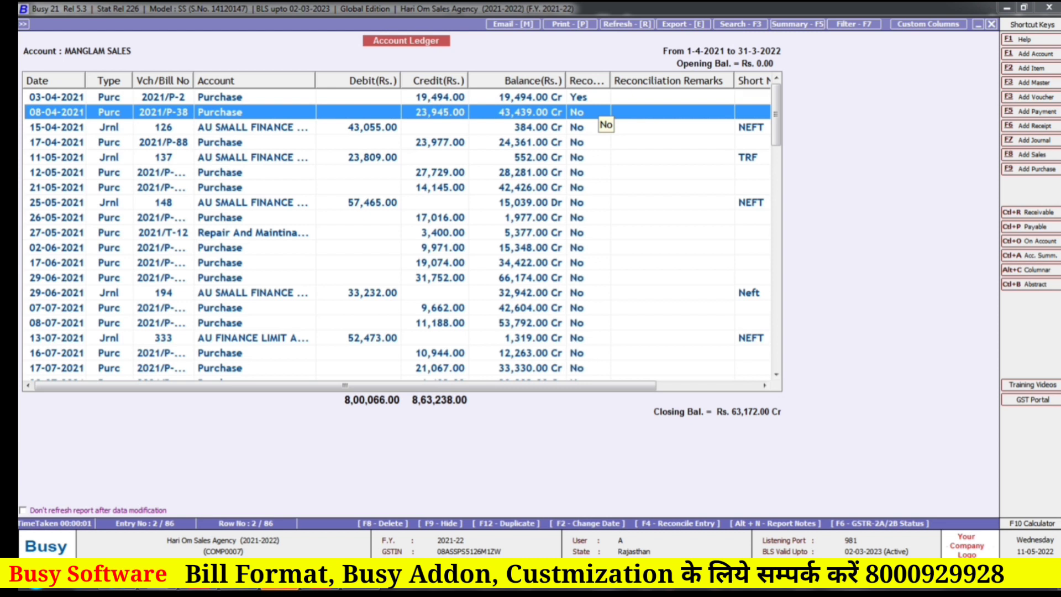
key(F4)
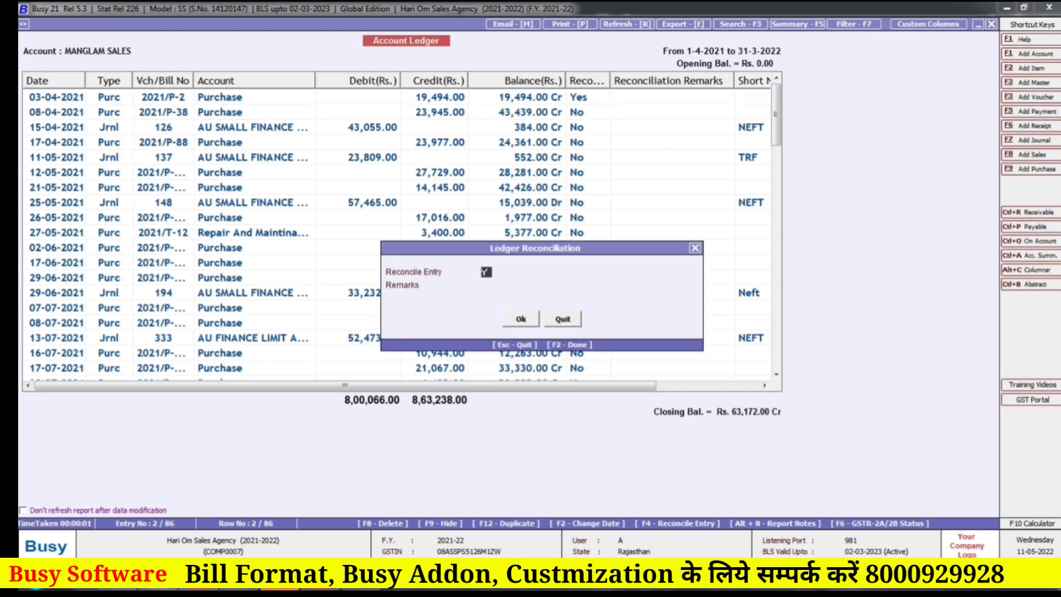
key(Return)
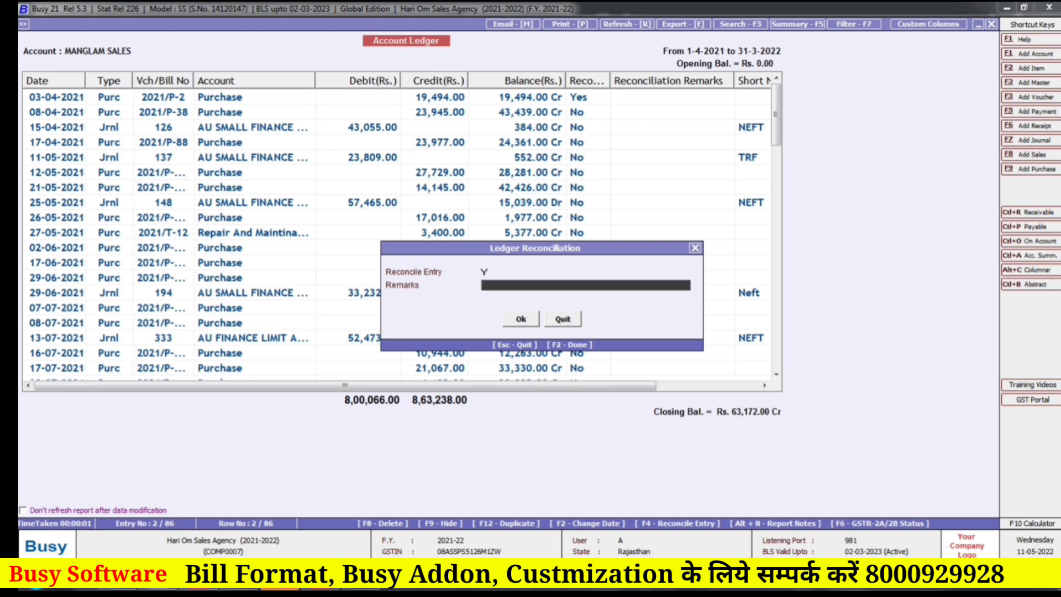
key(Return)
key(Return)
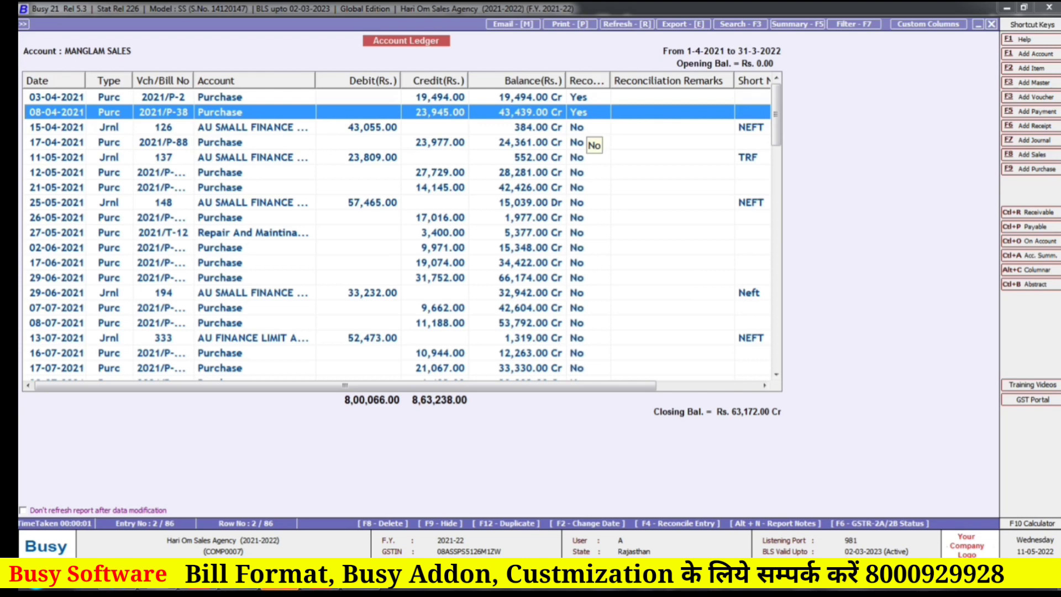
Regenerate the MANGLAM SALES ledger with the same dates and options, and check the 03-04-2021 and 08-04-2021 purchase entries
key(Escape)
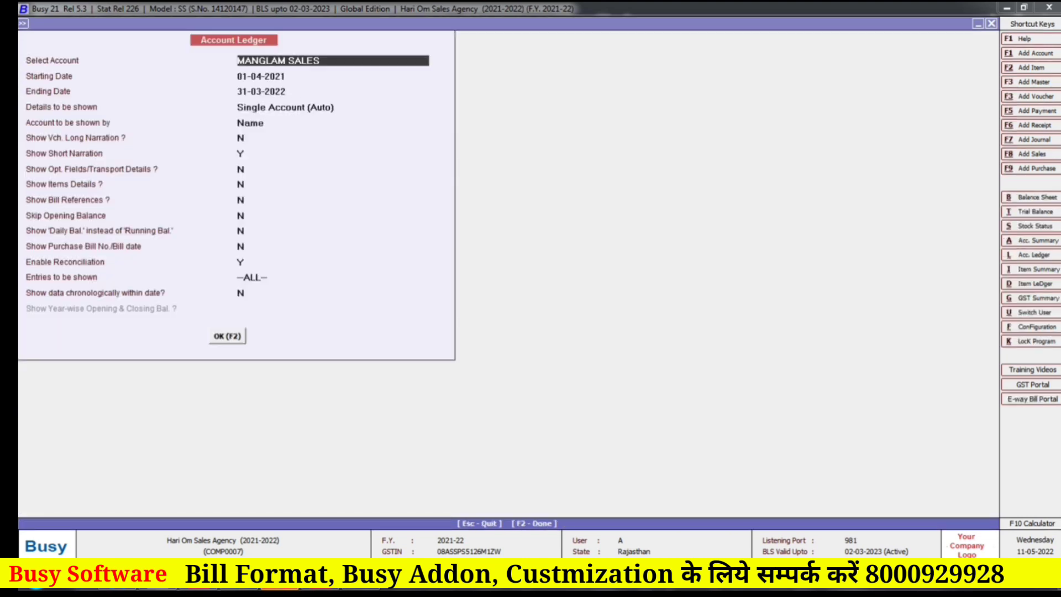
key(F2)
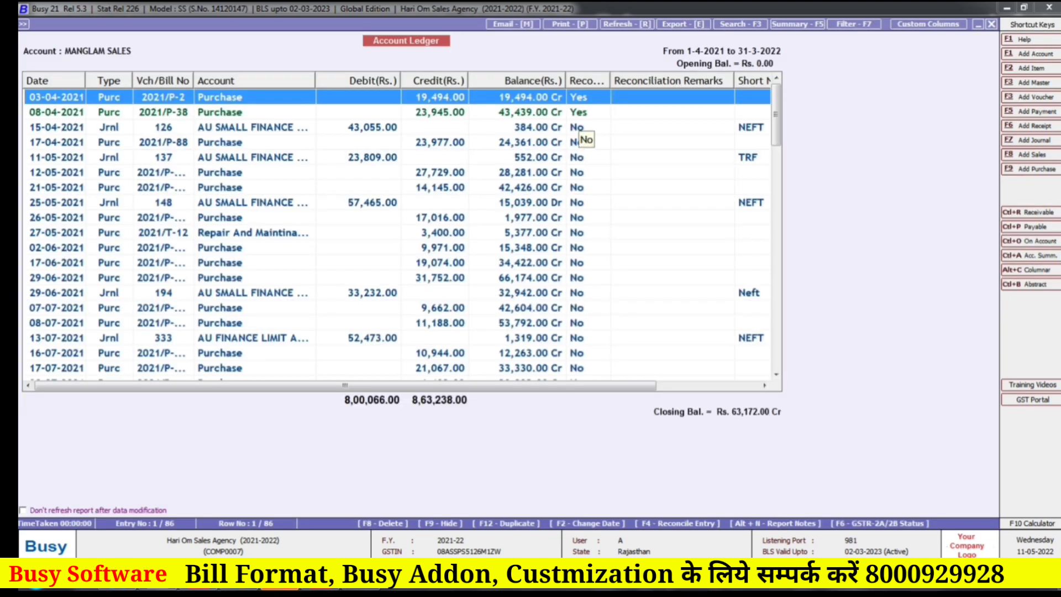
click(396, 217)
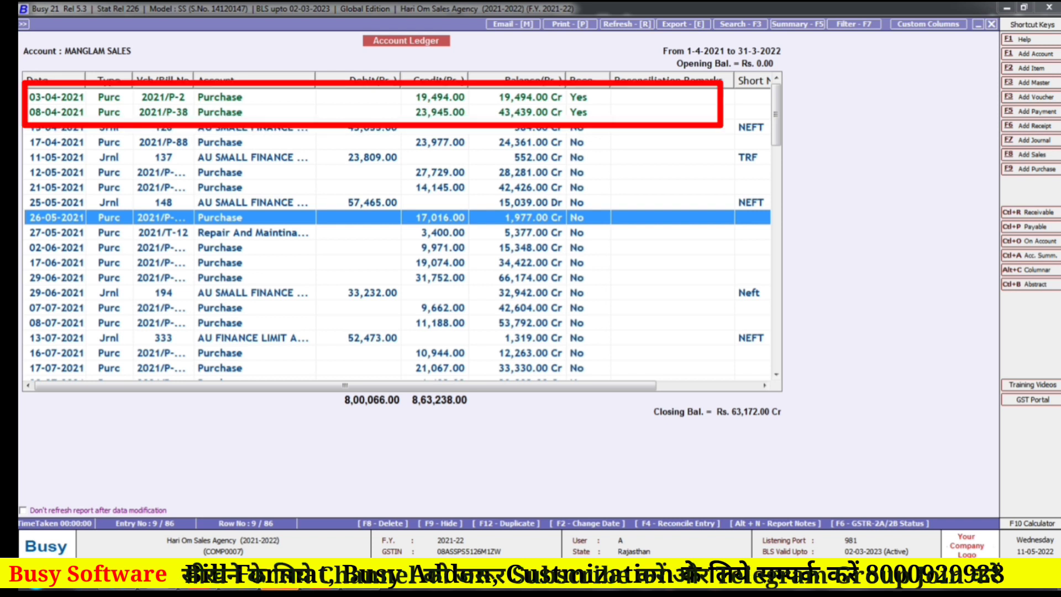
click(354, 112)
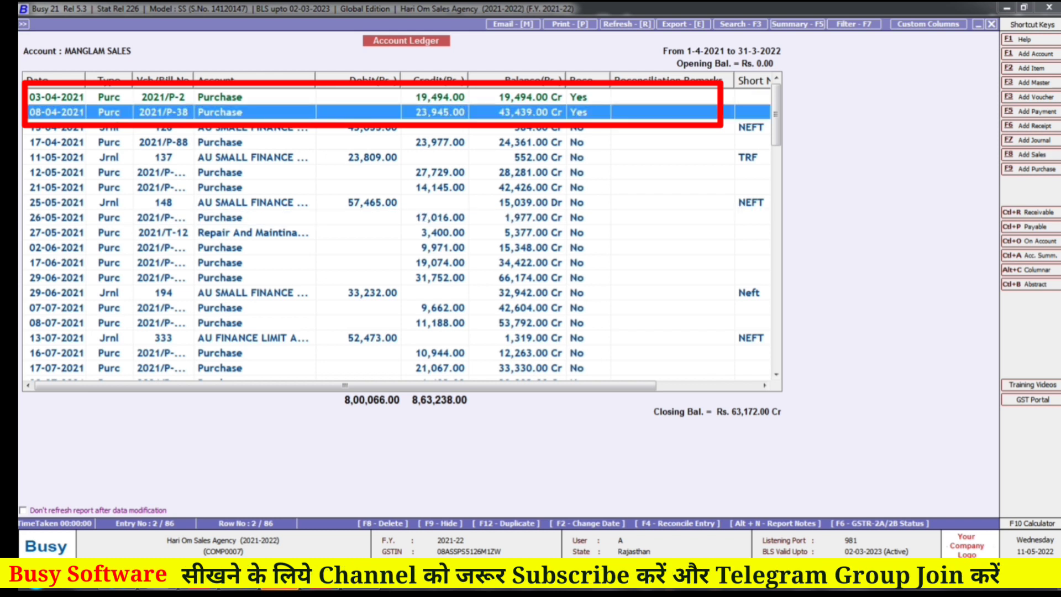
Mark the 15-04-2021 journal entry 126 as reconciled with Reconcile Entry Y
key(Down)
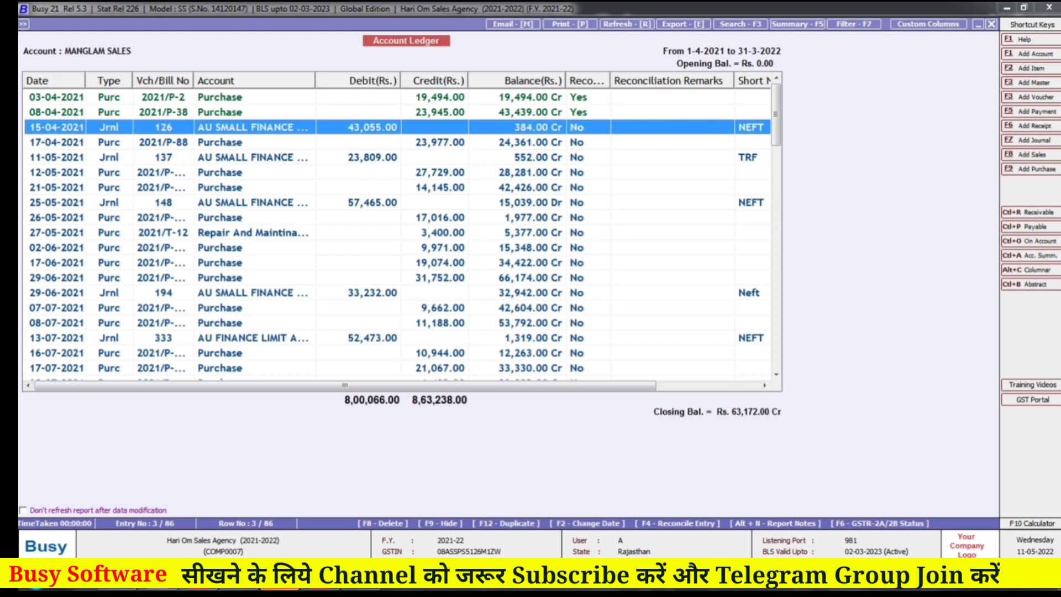
key(F4)
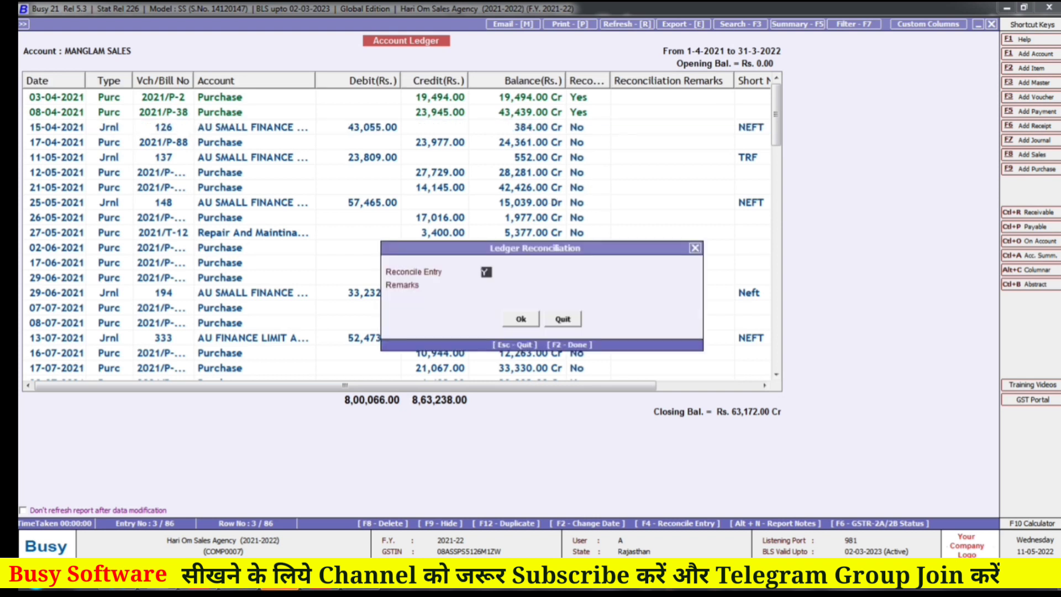
key(Return)
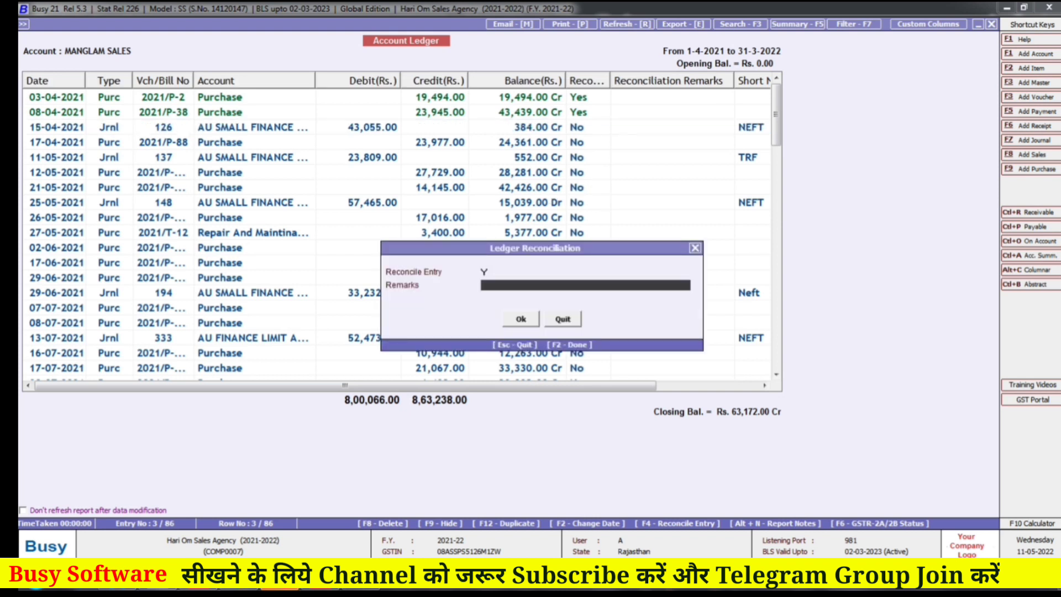